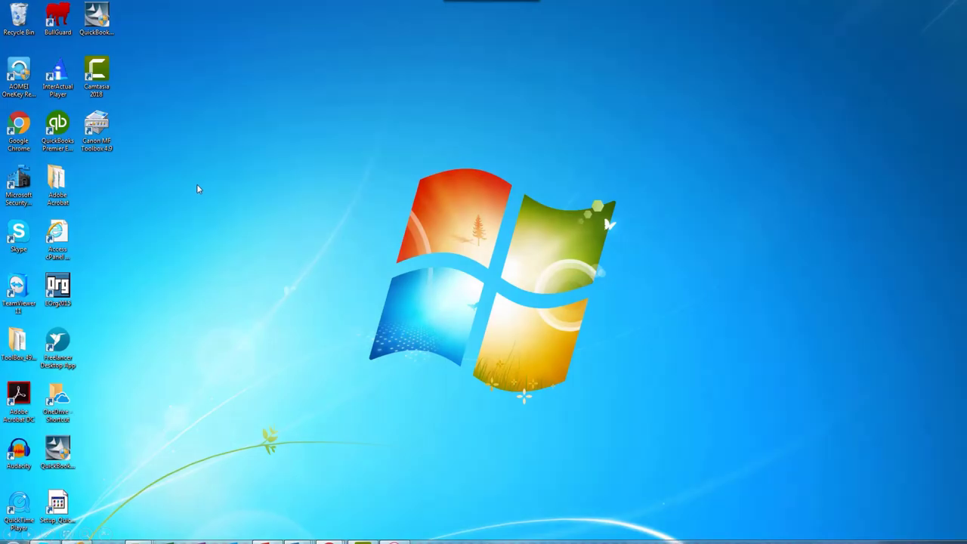
Step: Launch Audacity, dismiss its welcome message, and choose the Yeti Stereo Microphone as the recording device
double_click(18, 451)
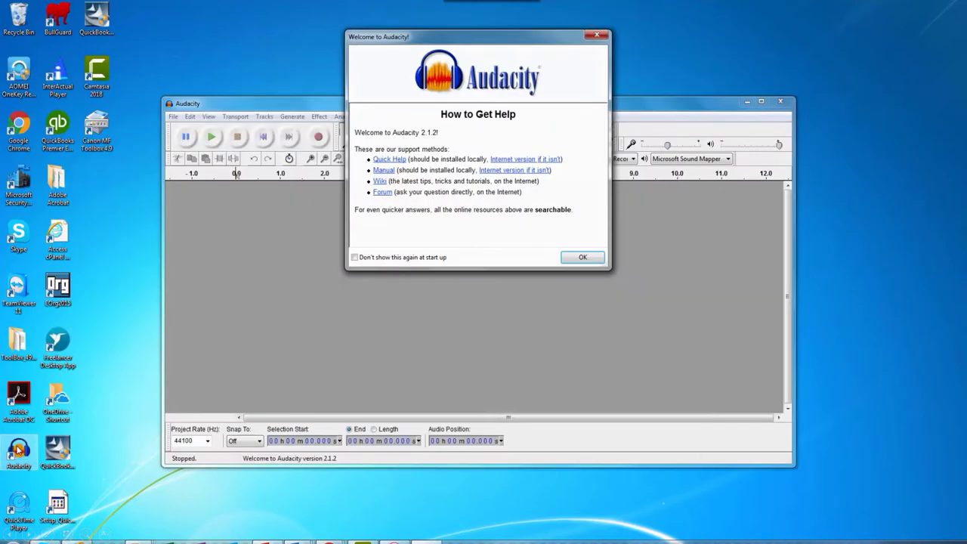
left_click(582, 258)
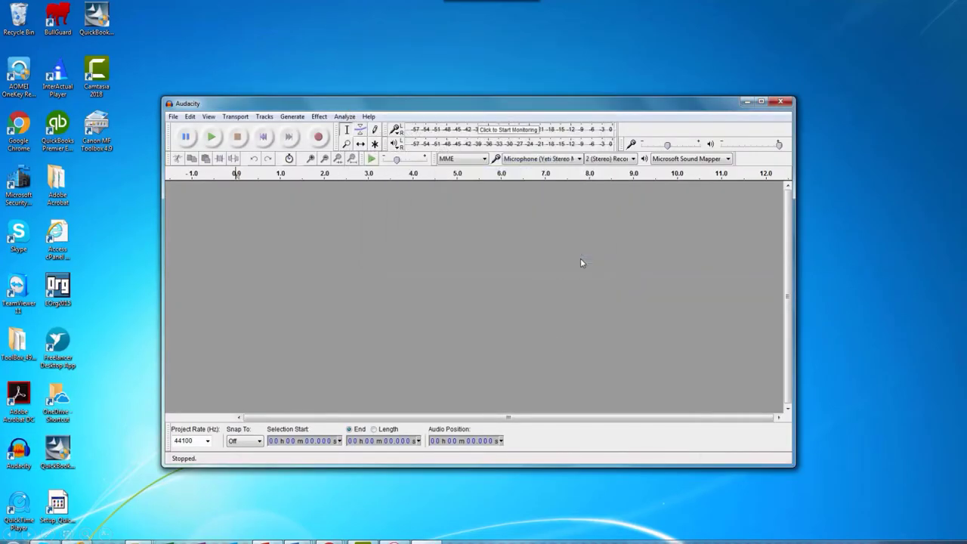
left_click(580, 159)
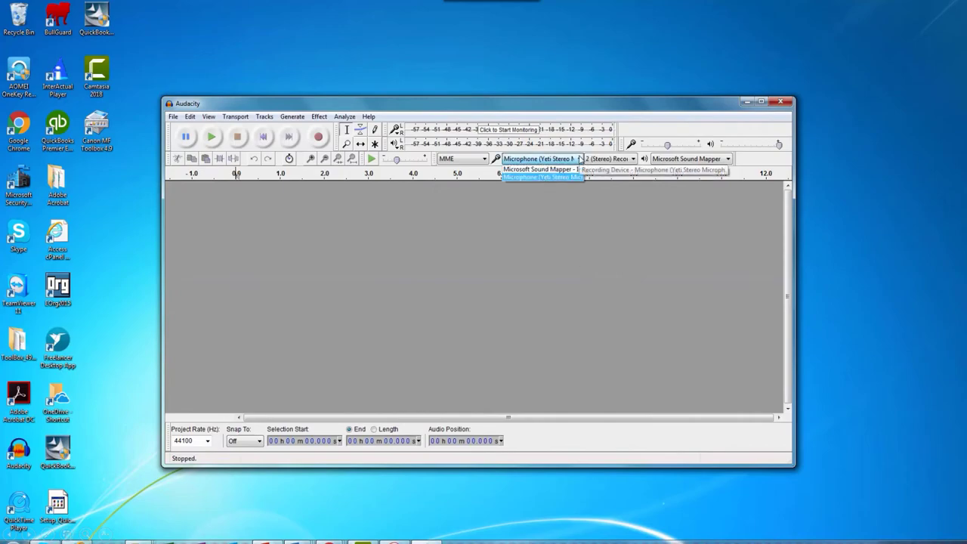
left_click(529, 176)
Step: Start monitoring the microphone input level and record a stereo voice clip of about 7.7 seconds
left_click(512, 133)
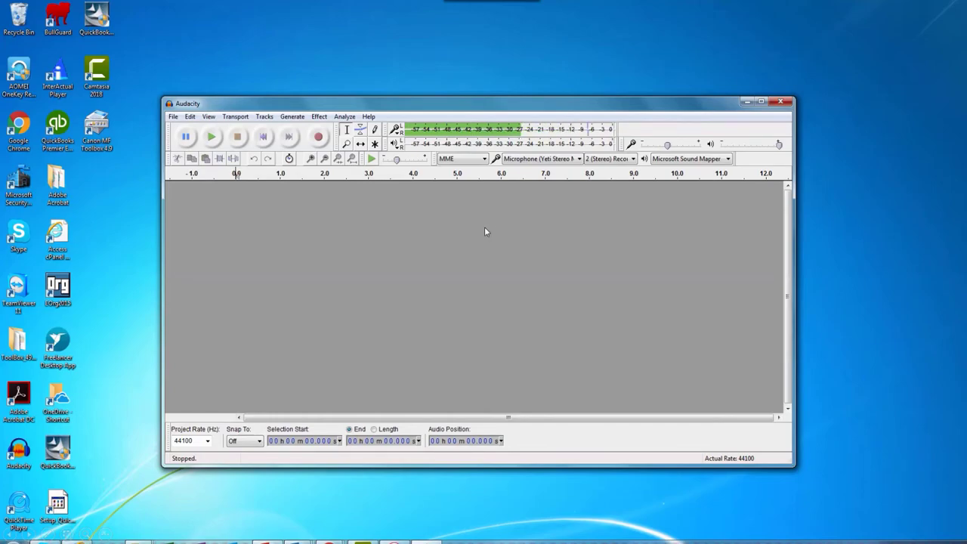
left_click(319, 138)
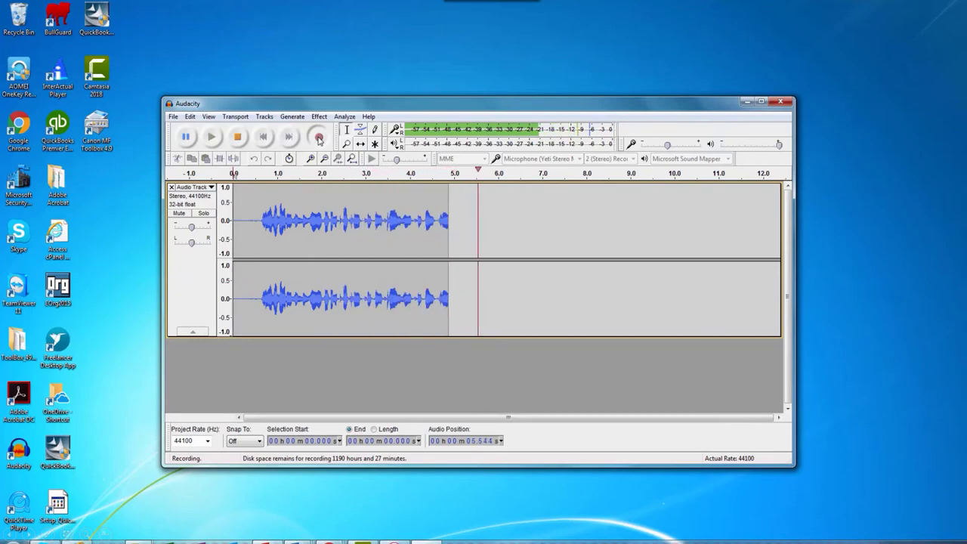
left_click(238, 138)
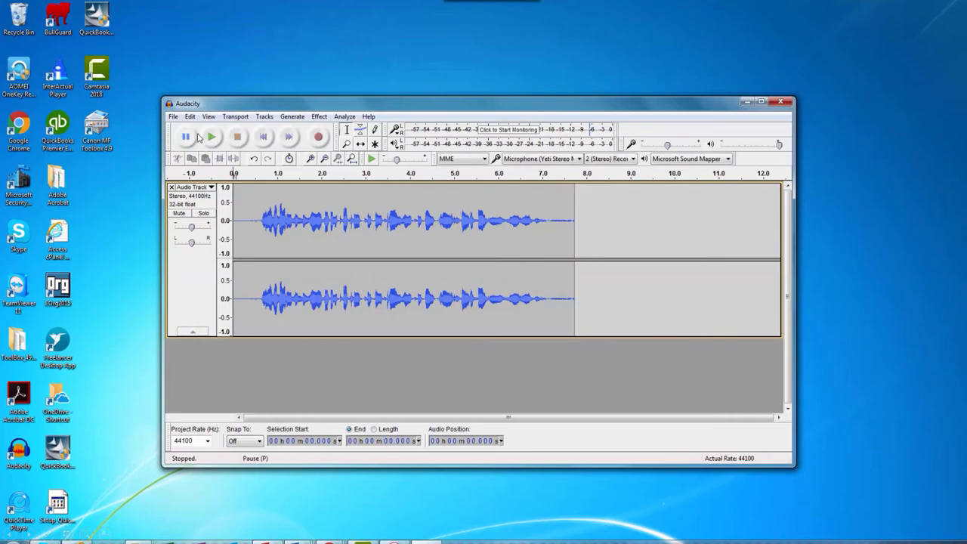
Step: Export the recorded audio as Test1 in WAV (Microsoft) signed 16-bit PCM format to the Part 2 folder, leaving the metadata blank
left_click(173, 117)
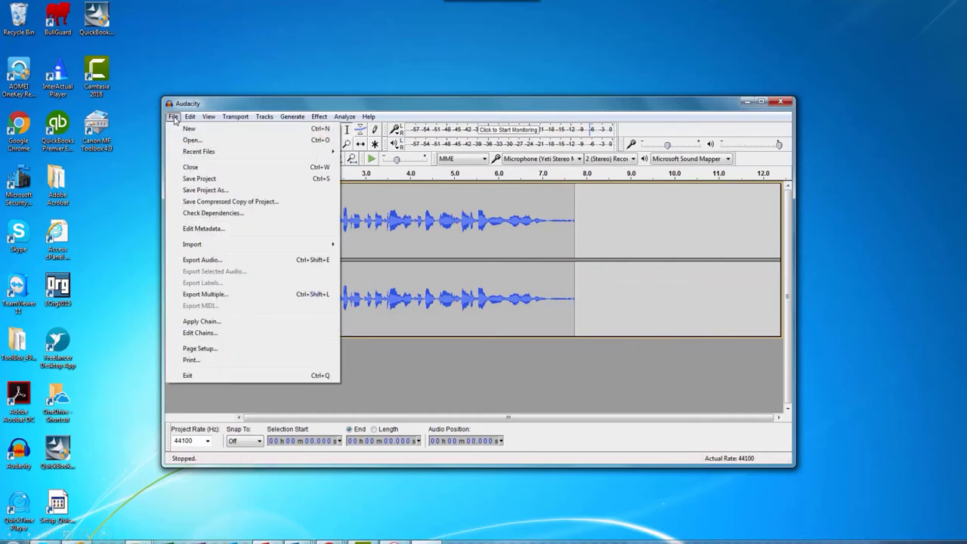
left_click(203, 260)
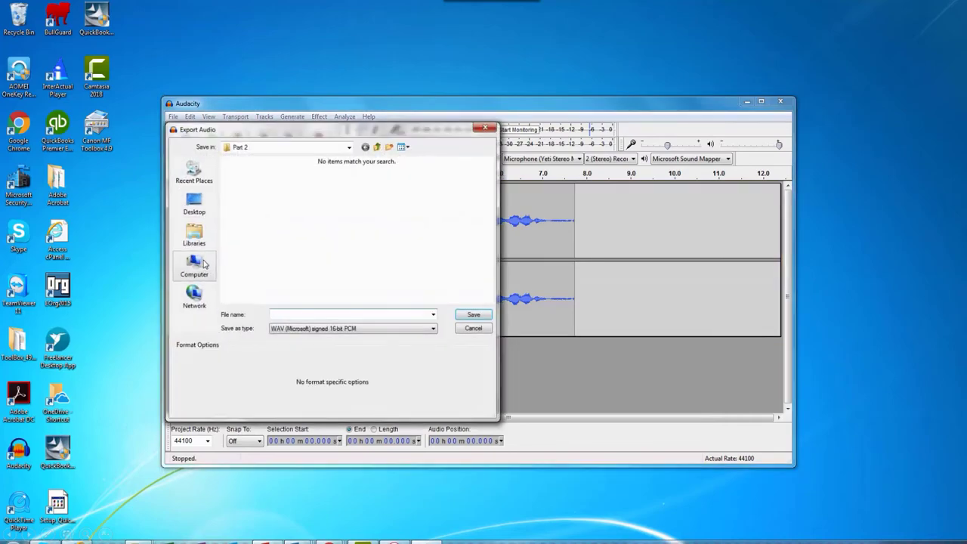
type("Test1")
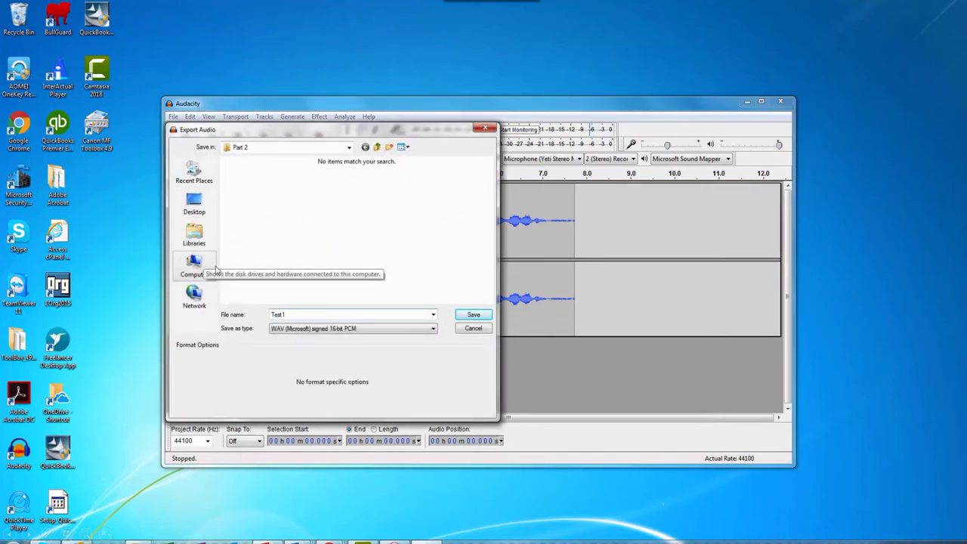
left_click(470, 316)
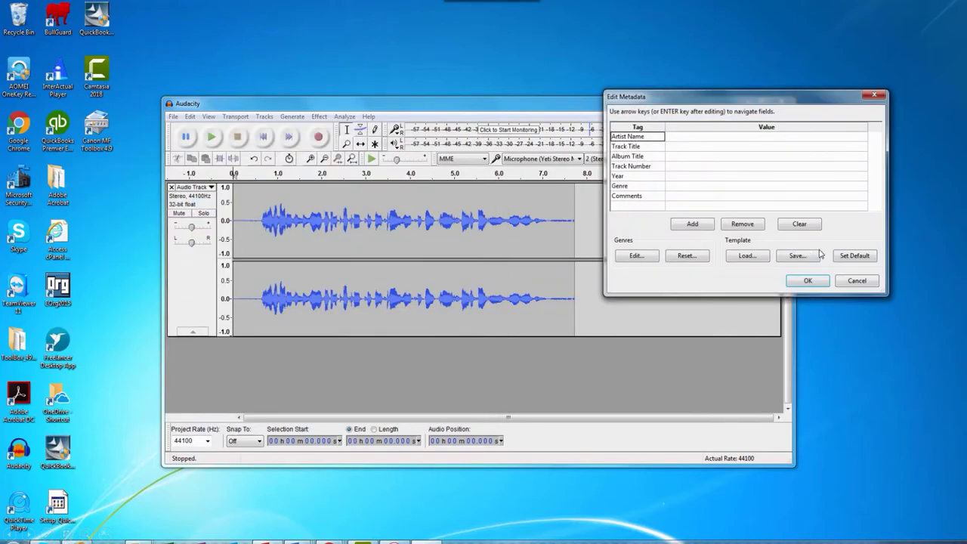
left_click(807, 281)
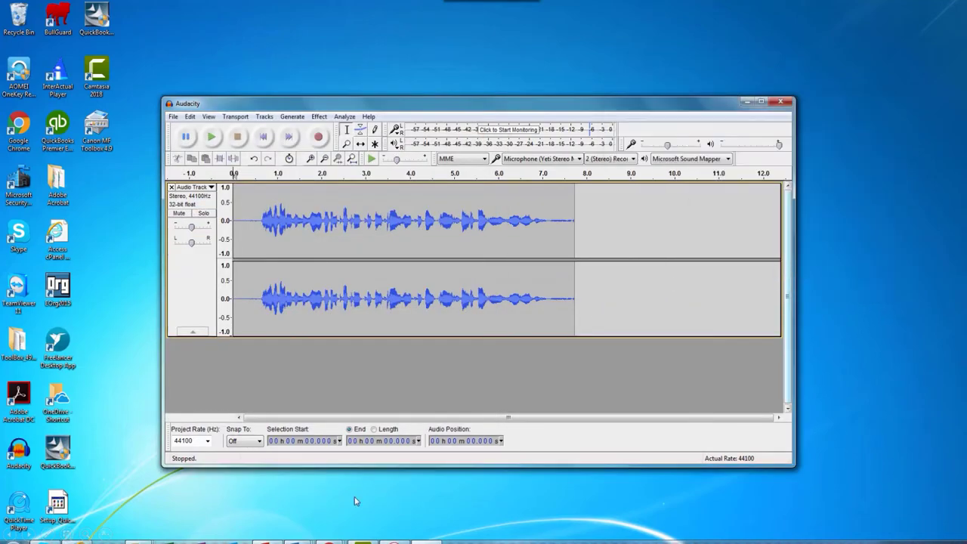
Step: Switch to Camtasia and import the Test1 WAV file from the Part 2 folder into the Media Bin
left_click(369, 538)
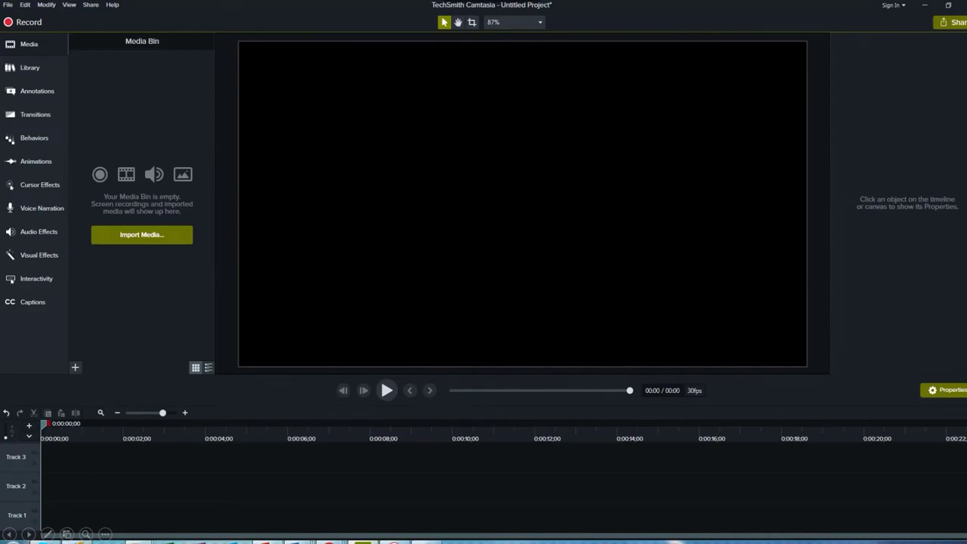
left_click(75, 368)
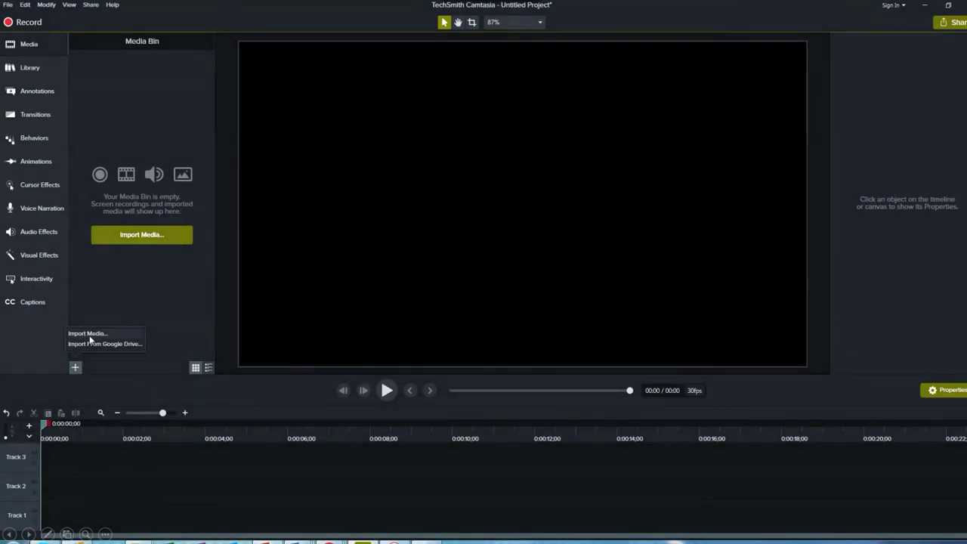
left_click(87, 335)
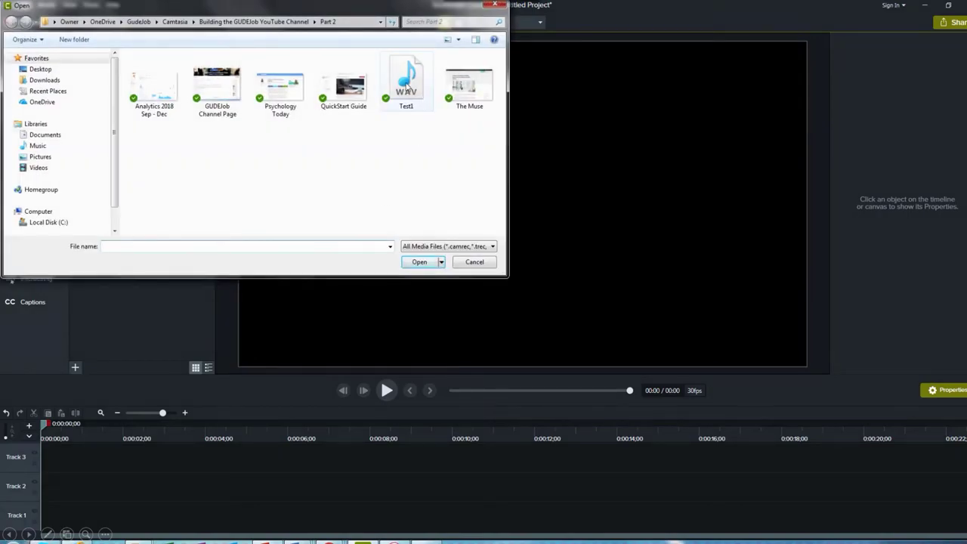
left_click(408, 88)
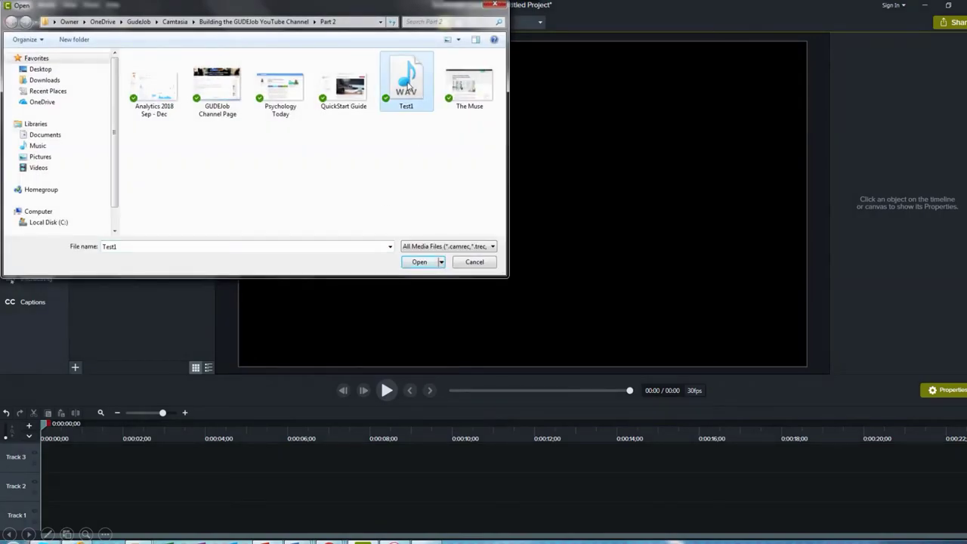
left_click(418, 263)
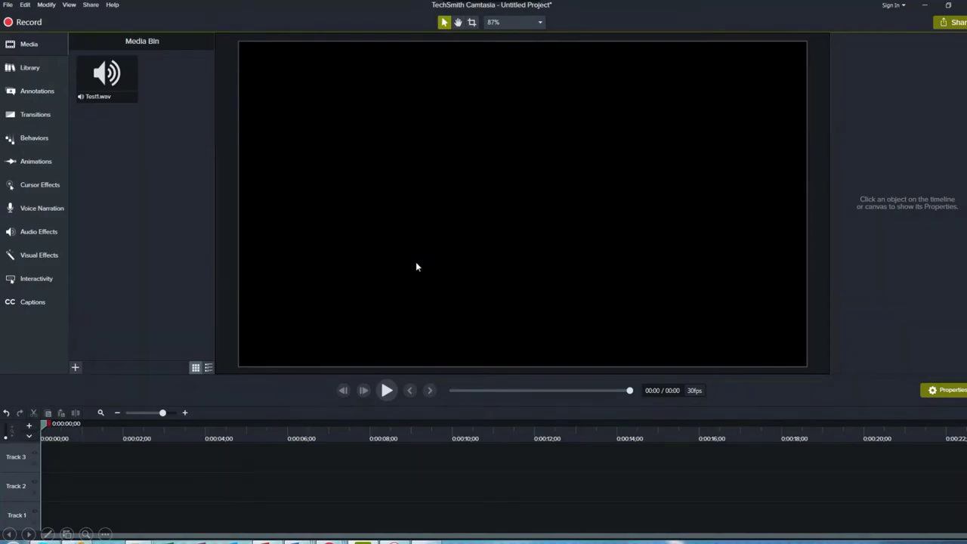
Step: Place Test1.wav at the start of Track 2 and preview part of it, returning the playhead to the beginning
left_click_drag(106, 80, 44, 488)
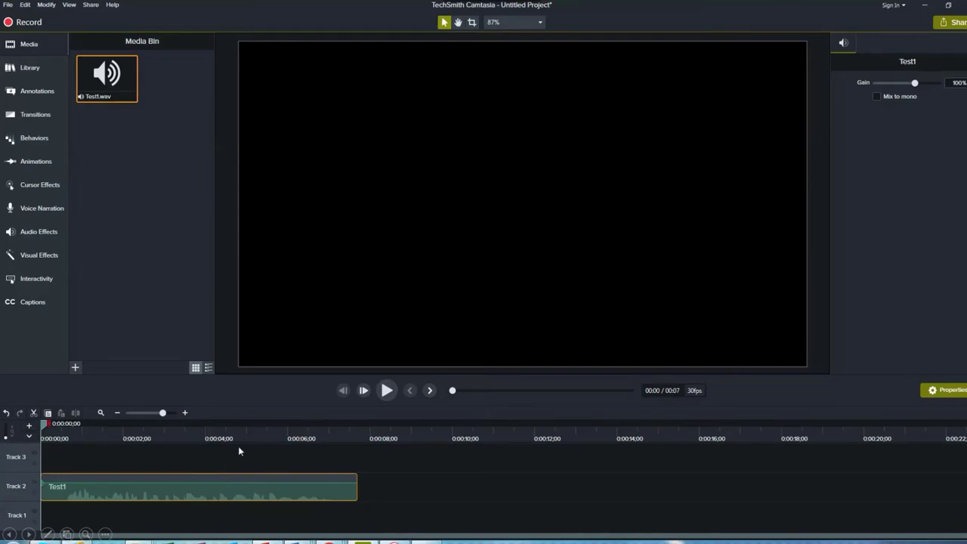
left_click(386, 391)
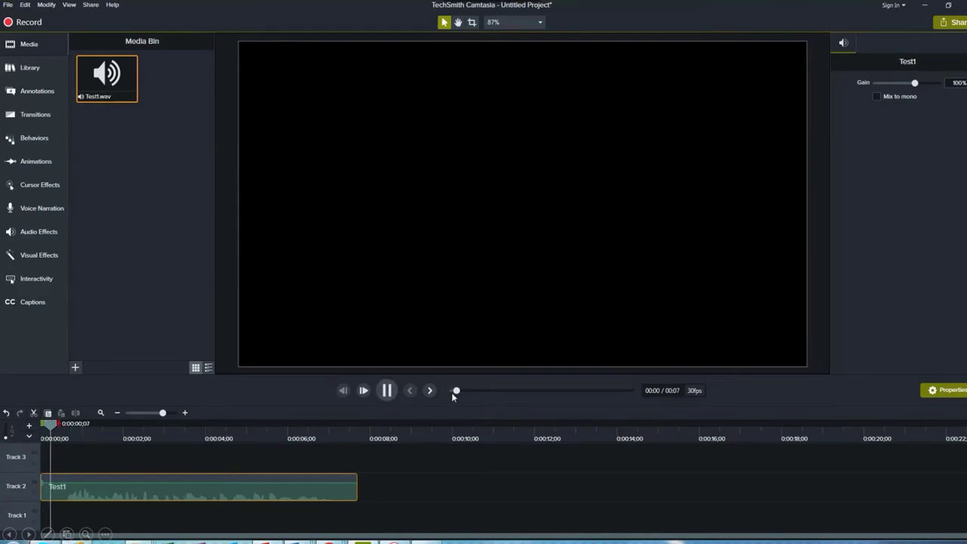
left_click(387, 391)
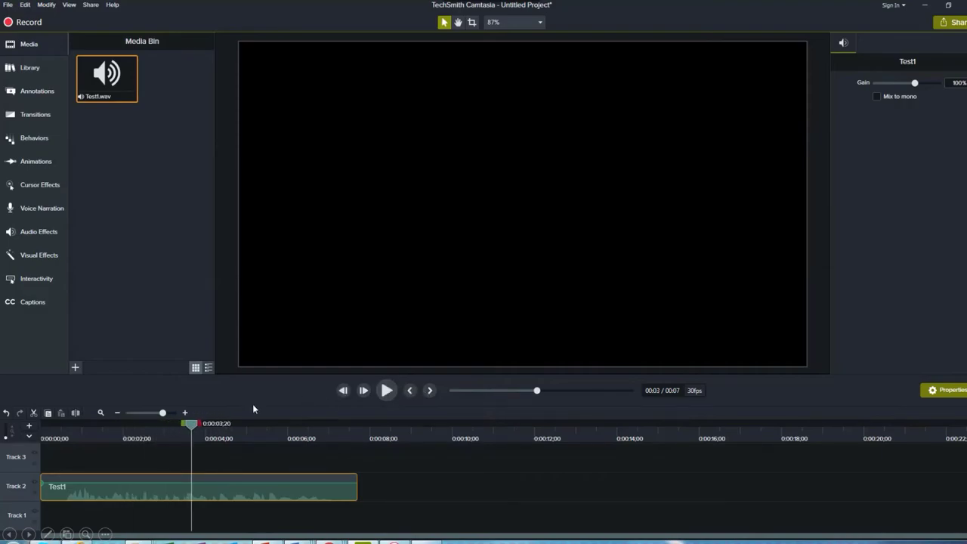
left_click_drag(191, 428, 36, 429)
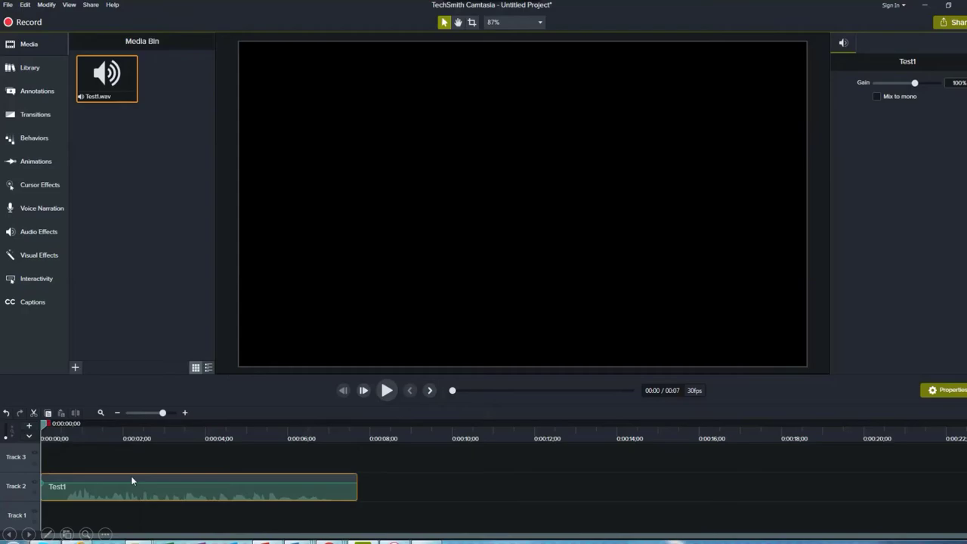
Step: Switch to the Pexels page in Chrome and search the free stock photos for "people"
mouse_move(330, 541)
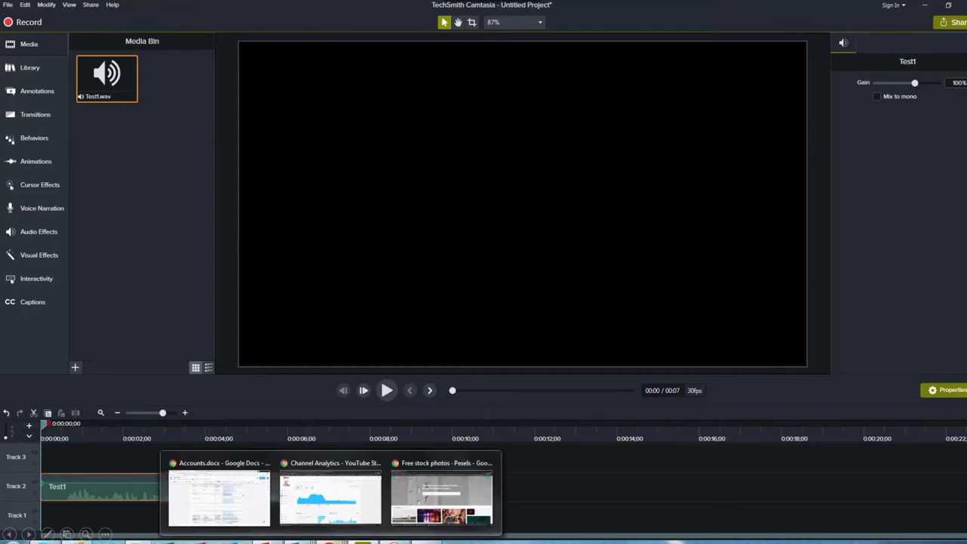
left_click(440, 508)
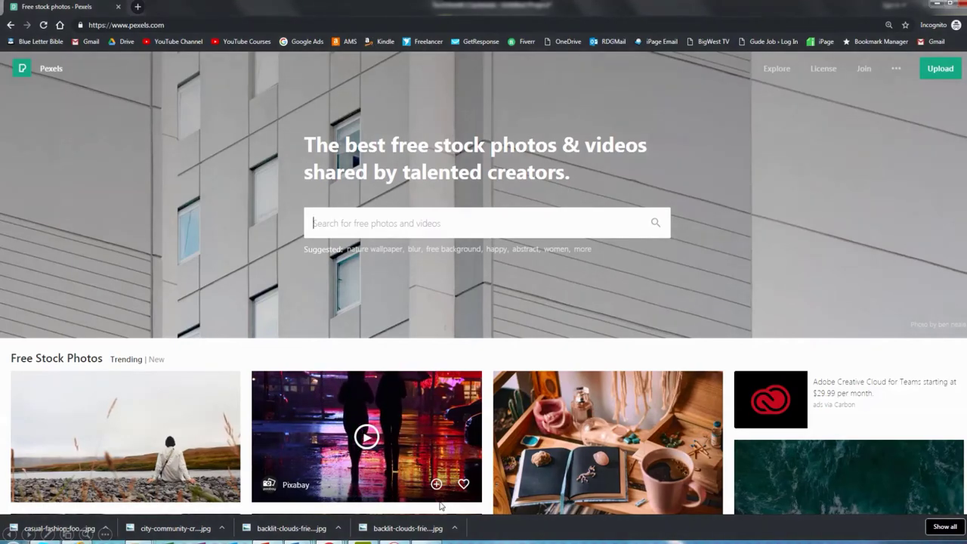
type("people")
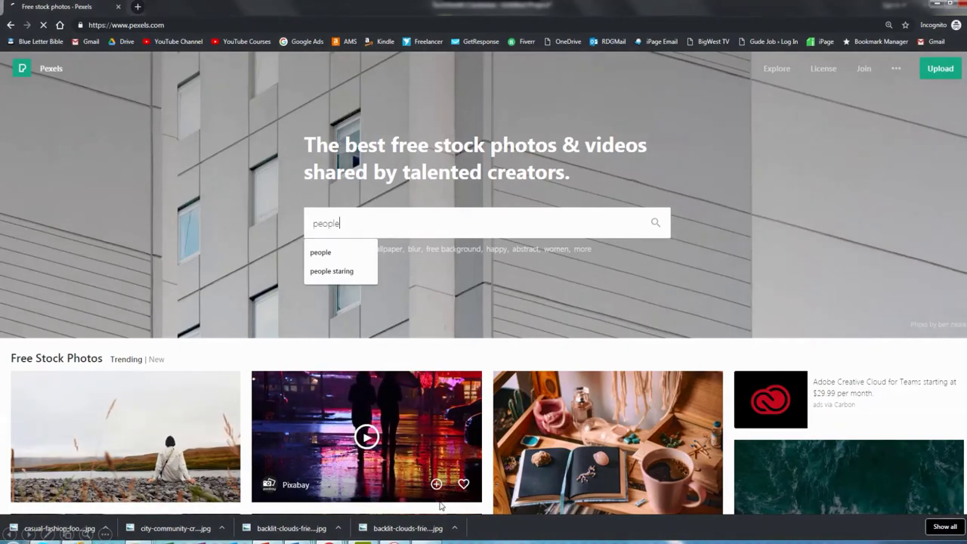
key("Return")
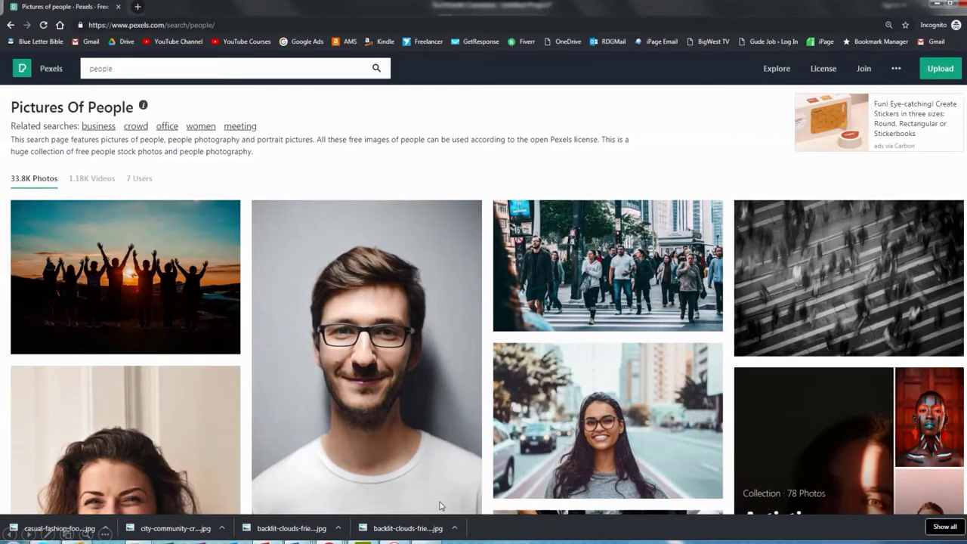
Step: Download the photo of people silhouetted with raised arms at sunset, and return to the search results
left_click(158, 292)
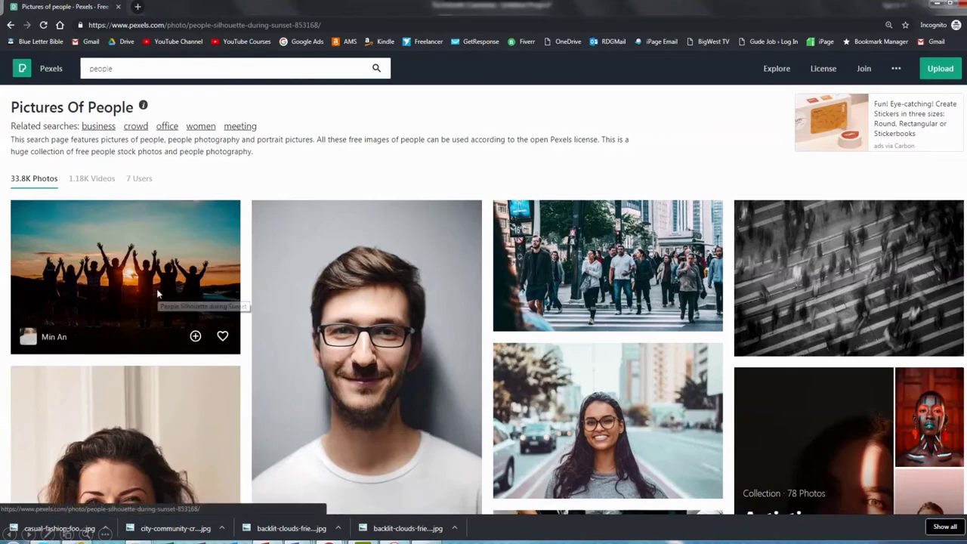
left_click(761, 76)
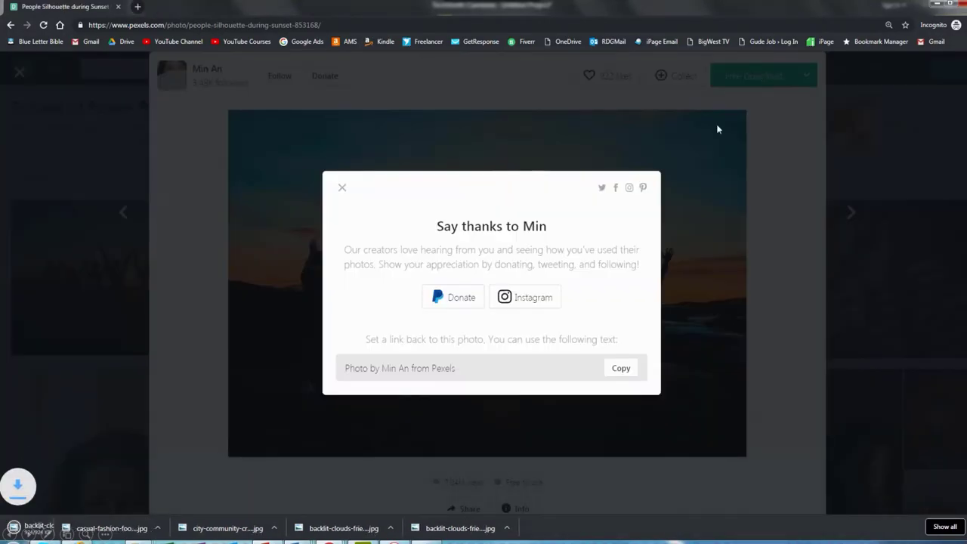
left_click(341, 190)
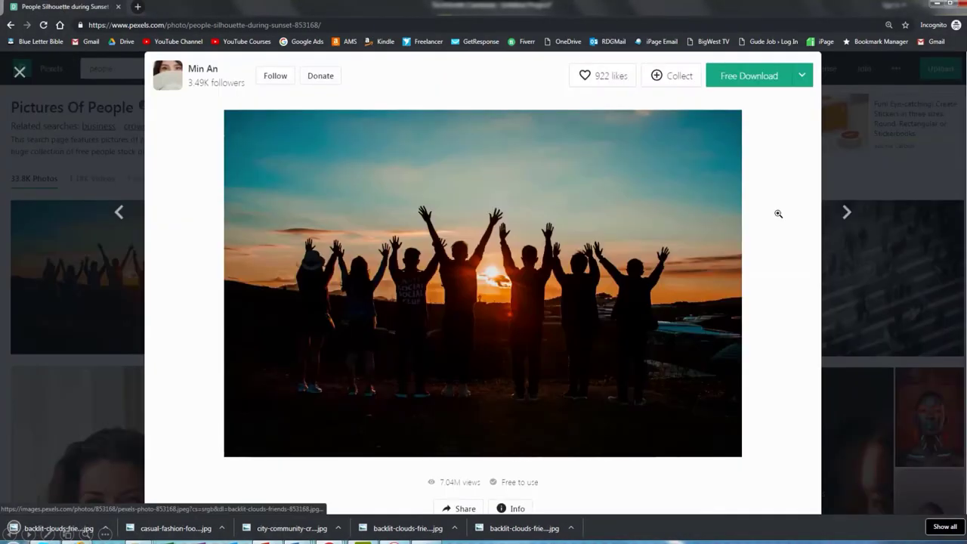
left_click(19, 72)
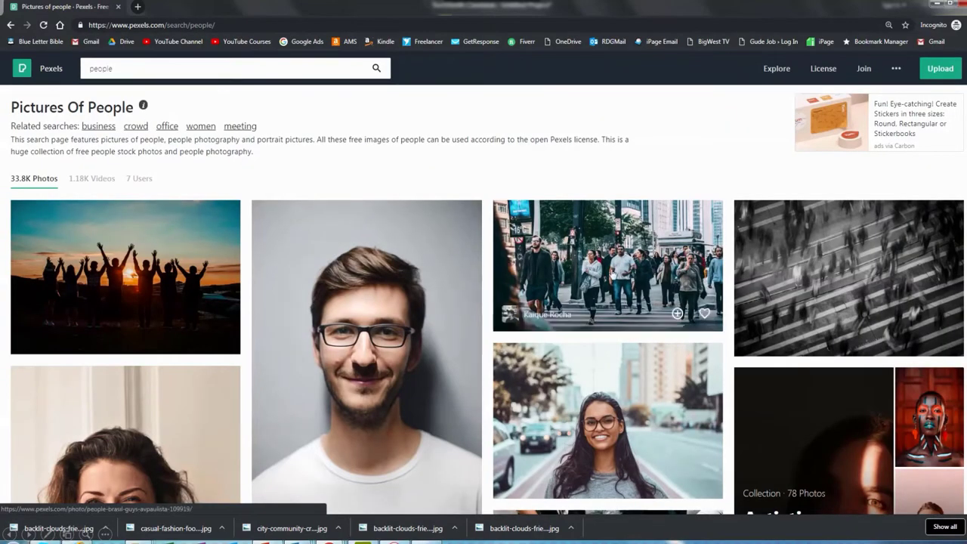
Step: Download the photo of people walking across a city pedestrian crossing, and return to the search results
left_click(611, 260)
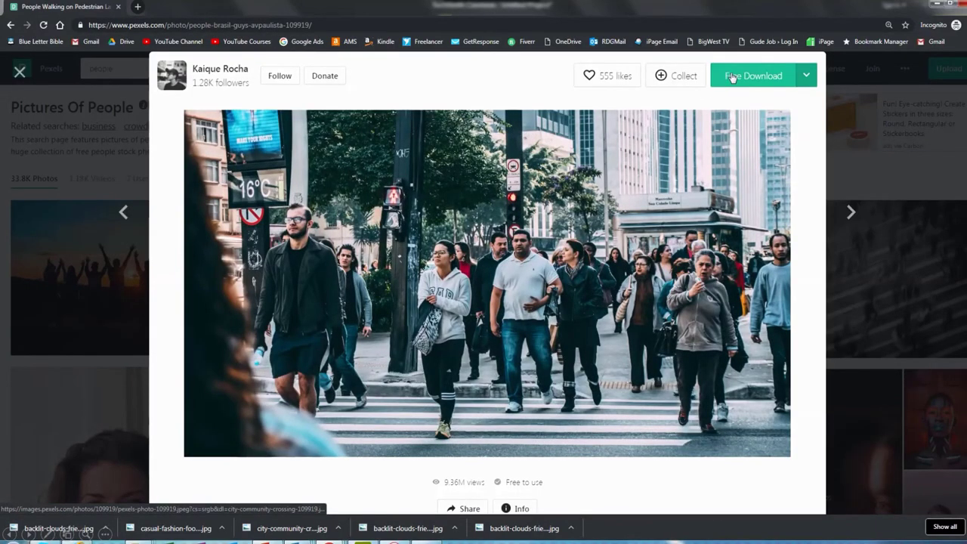
left_click(730, 76)
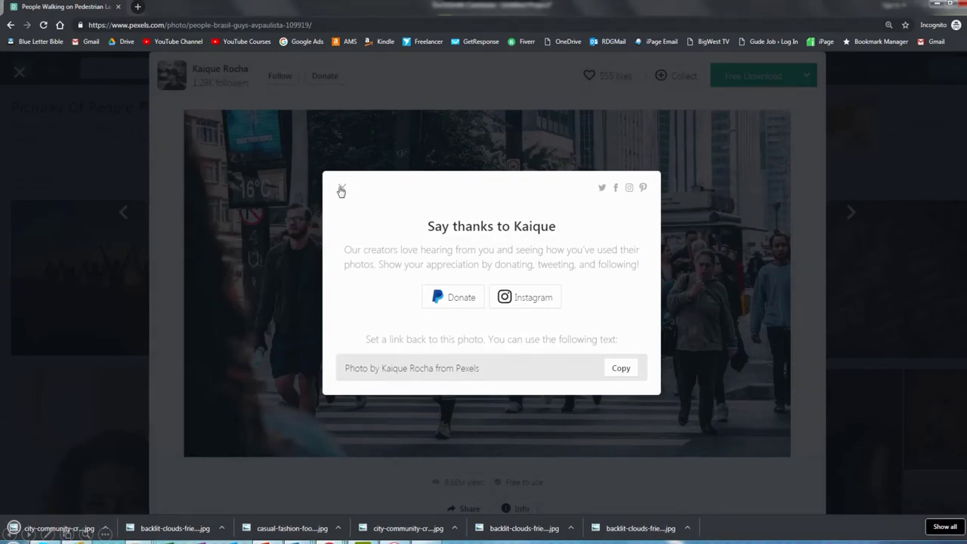
left_click(341, 189)
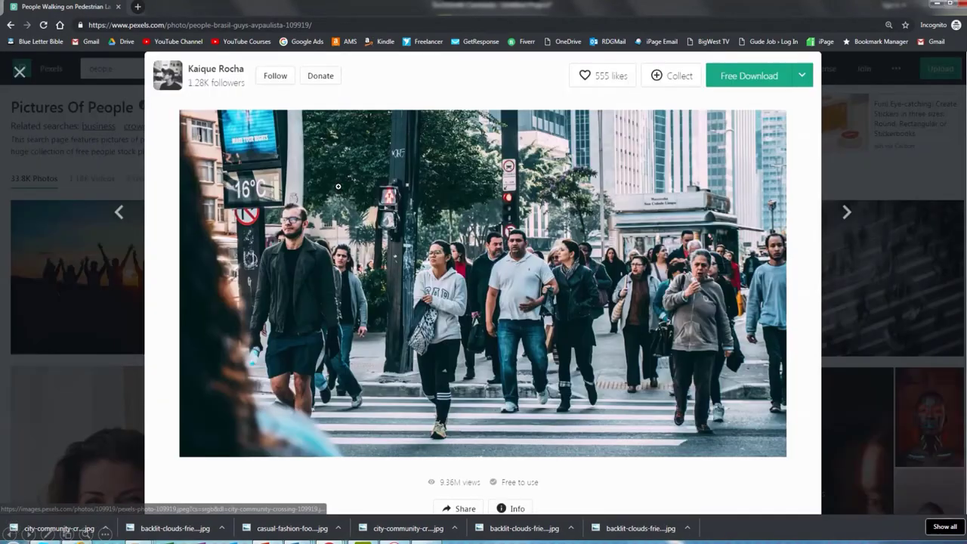
left_click(20, 73)
Step: Find the photo of a group of people watching a gray laptop computer in the results and download it
scroll(310, 210, "down", 3)
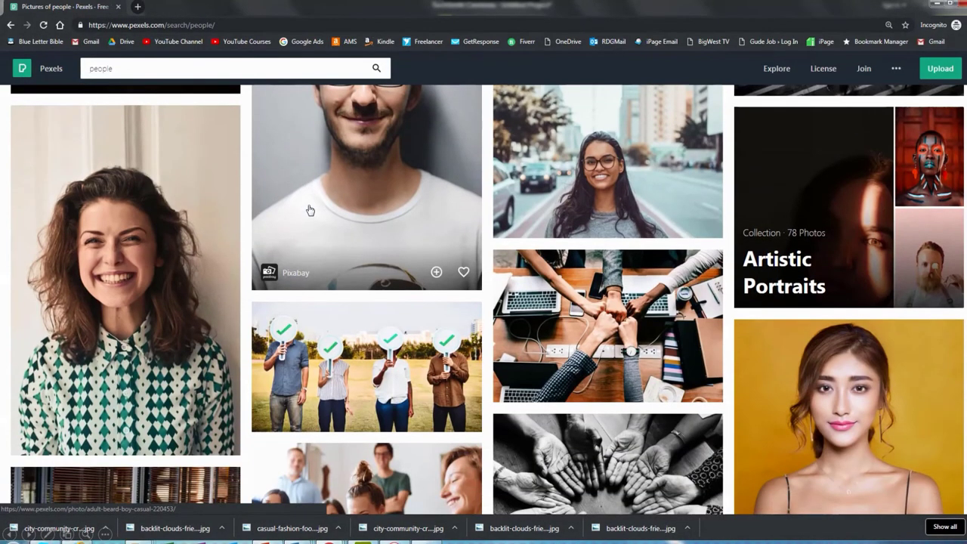
scroll(309, 210, "down", 2)
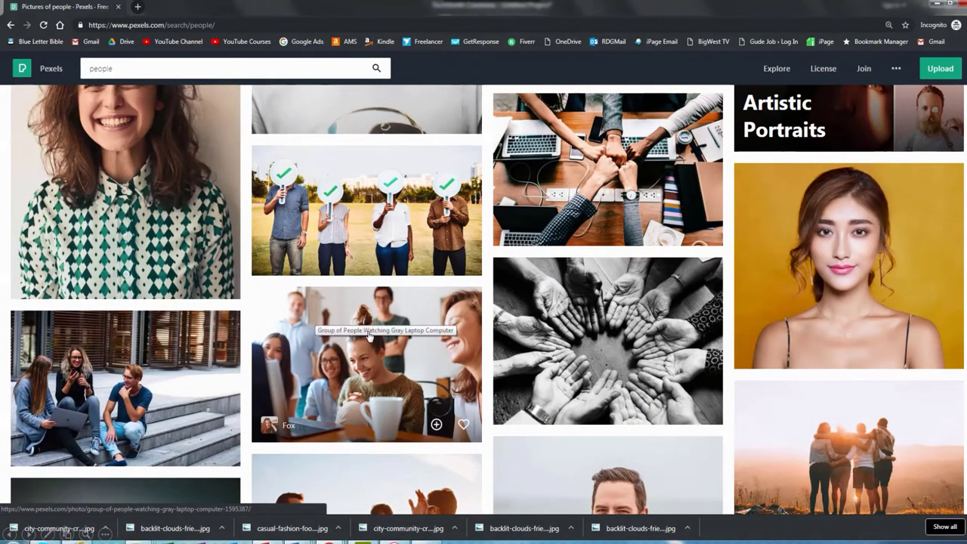
left_click(372, 350)
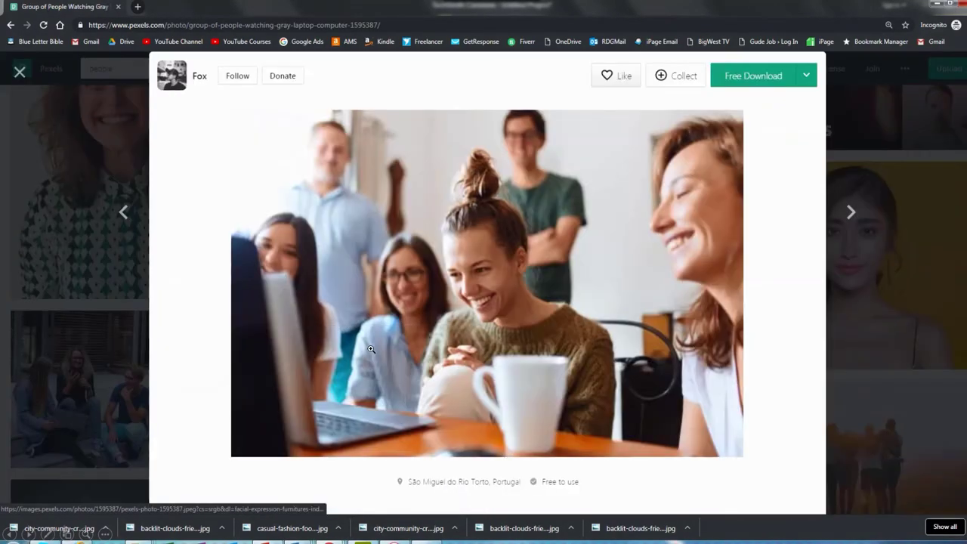
left_click(759, 80)
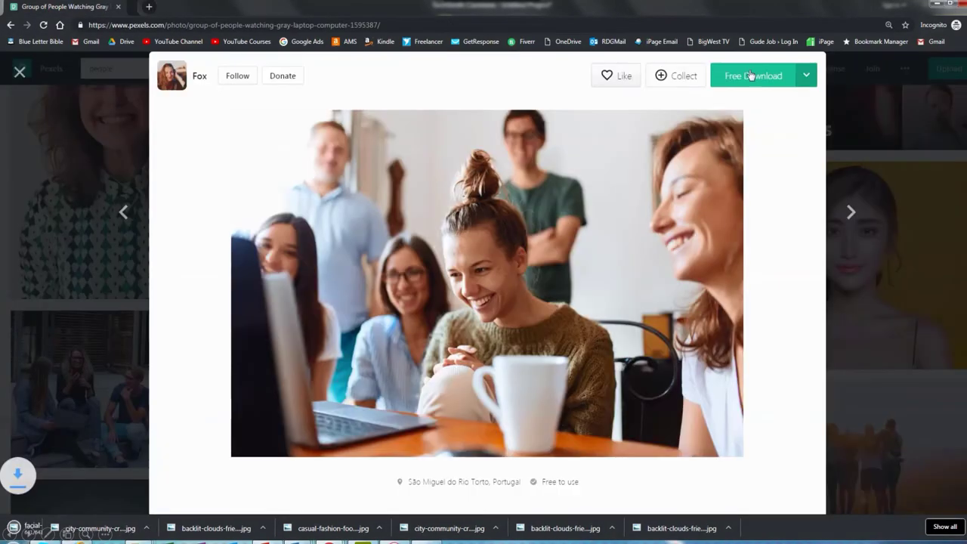
Step: Close the laptop group photo, switch to Camtasia and import the three downloaded people photos from the Downloads folder into the media bin
left_click(20, 71)
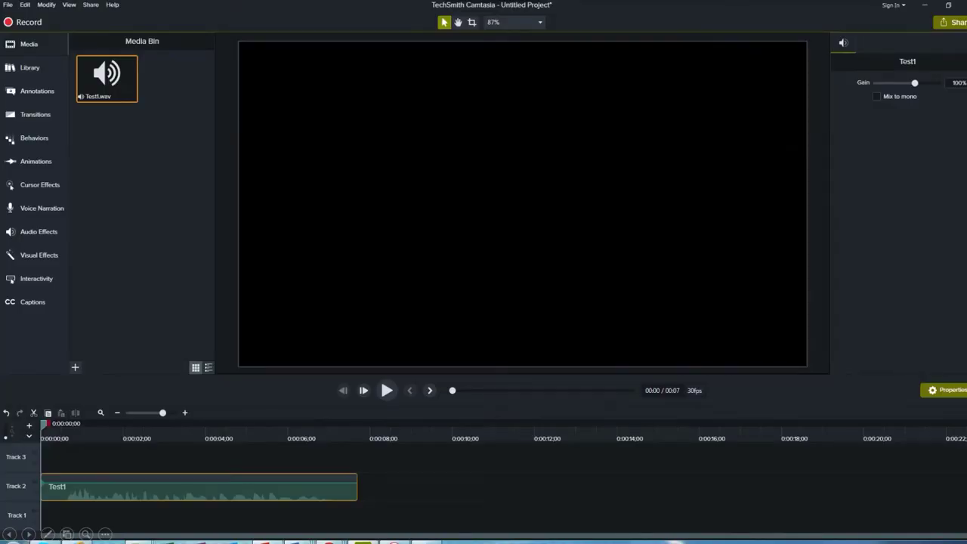
left_click(75, 368)
left_click(89, 334)
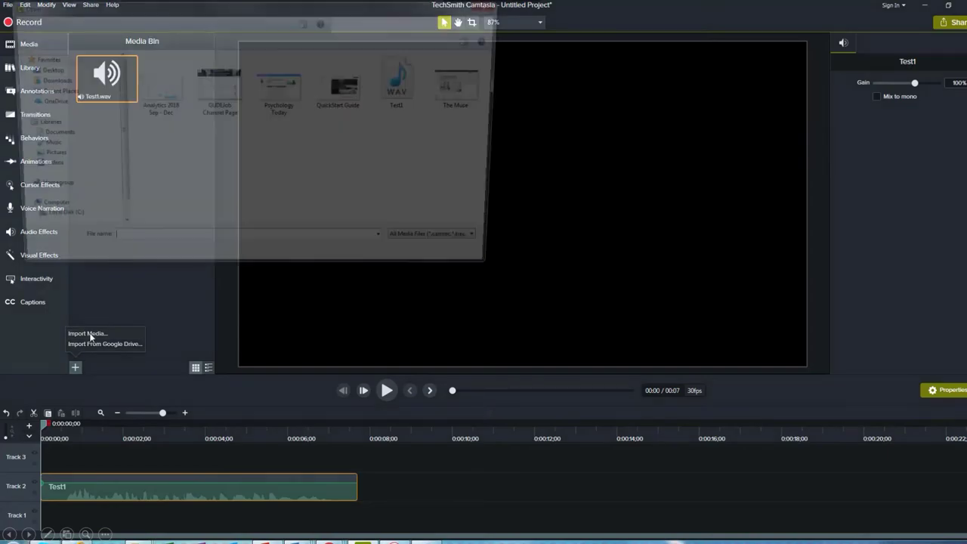
left_click(45, 81)
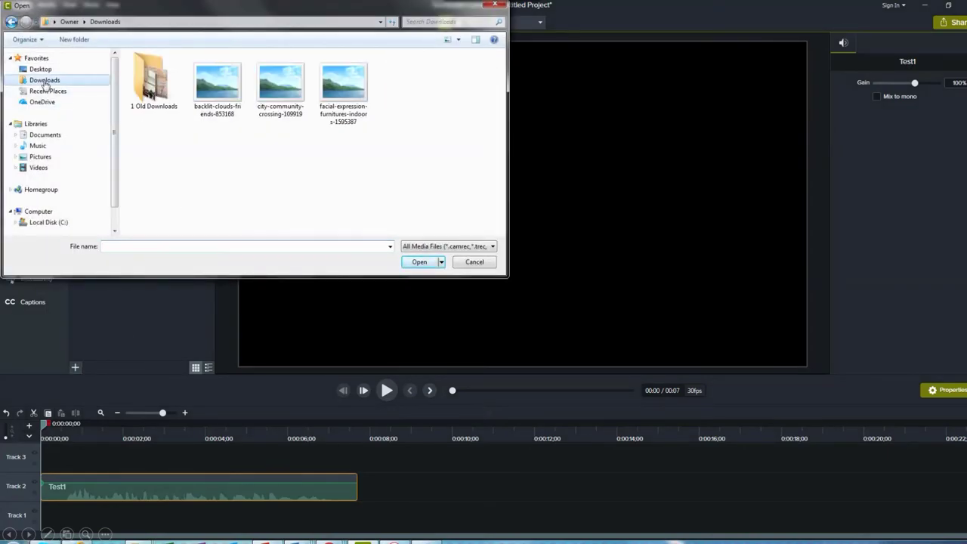
left_click(217, 93)
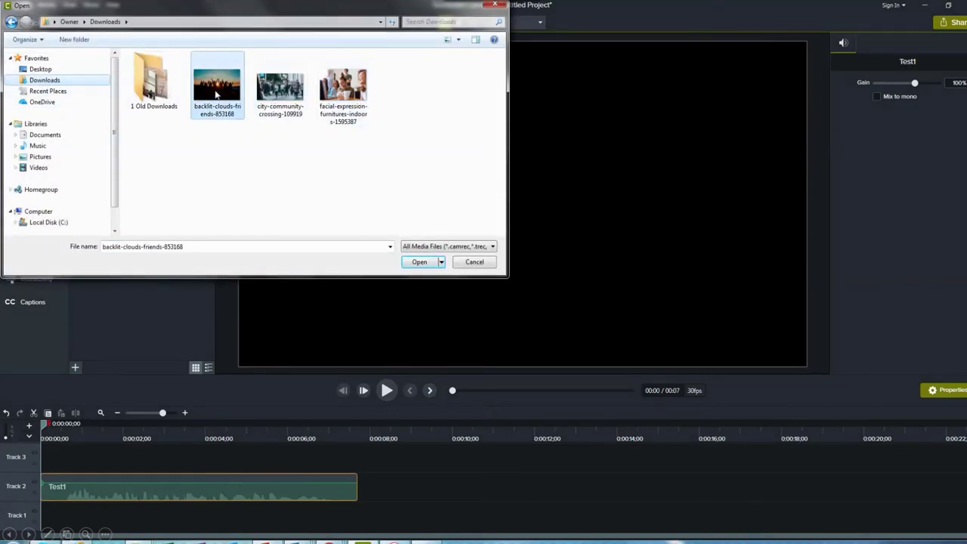
left_click(343, 91, "shift")
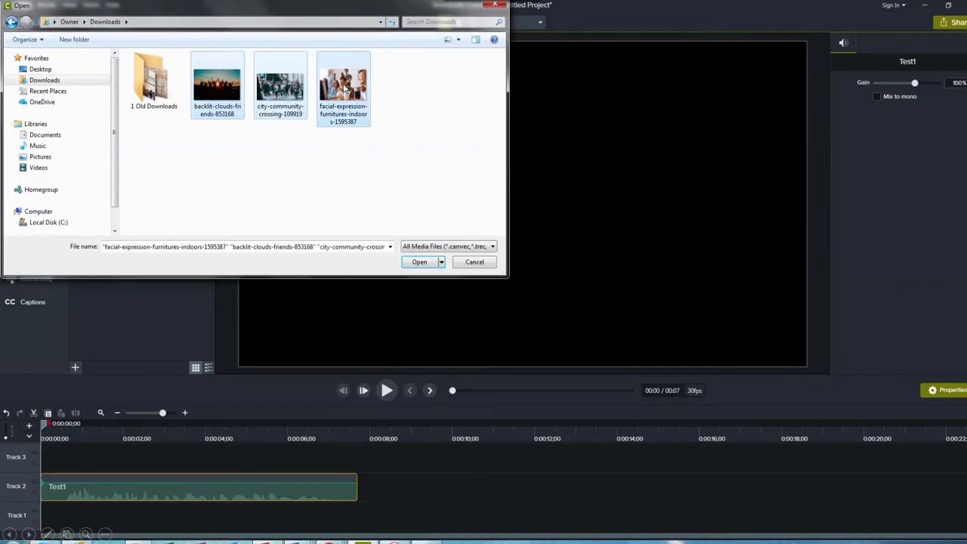
left_click(420, 263)
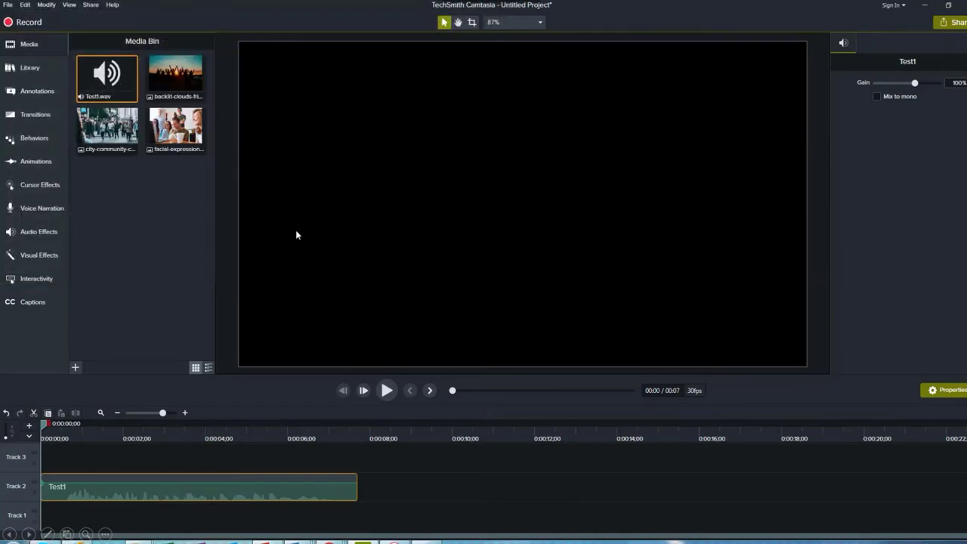
Step: Place the city crossing photo at the start of Track 3 and shorten the clip to about 2.4 seconds
left_click_drag(117, 125, 45, 461)
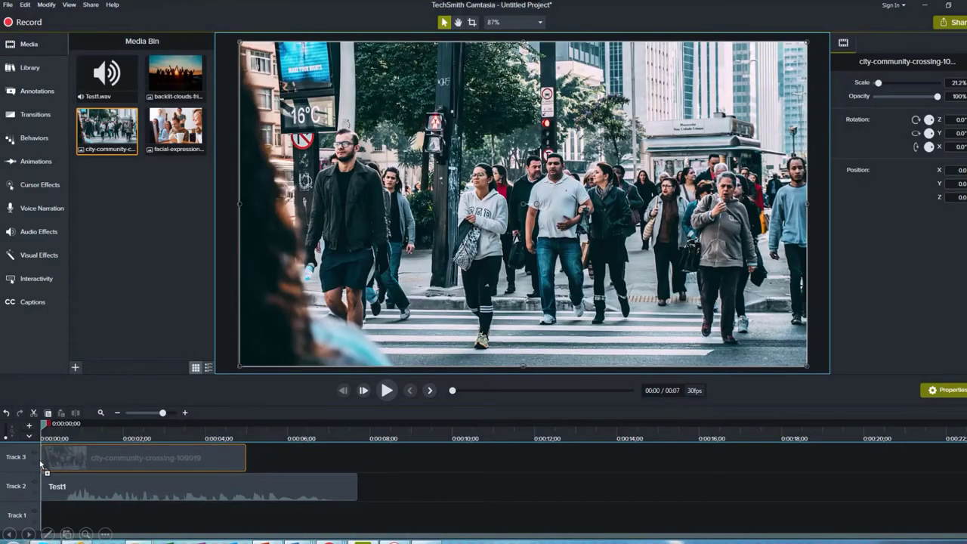
left_click(246, 457)
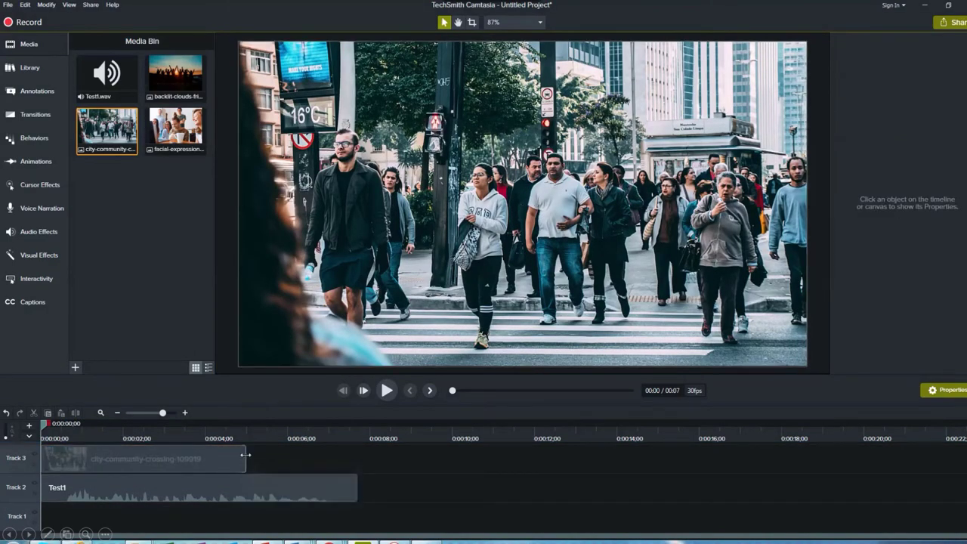
left_click_drag(245, 459, 138, 463)
Step: Add the laptop group photo and the sunset silhouette photo in sequence on Track 3, trimming them so the last clip ends with the Test1 narration
left_click_drag(176, 127, 142, 463)
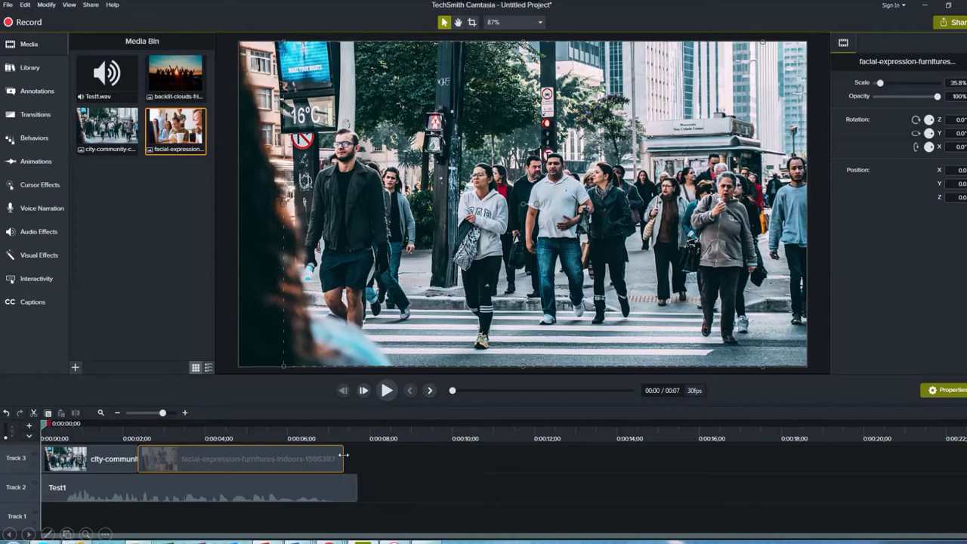
left_click_drag(342, 460, 226, 460)
left_click_drag(175, 76, 304, 458)
left_click_drag(431, 459, 357, 459)
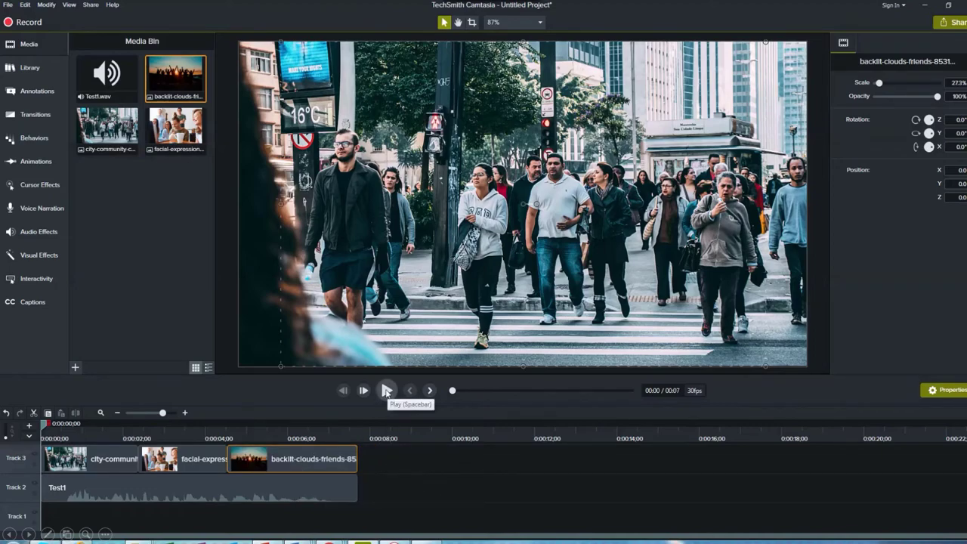
Step: Play the timeline from the start to preview the photo sequence with the narration, and stop near the end
left_click(386, 390)
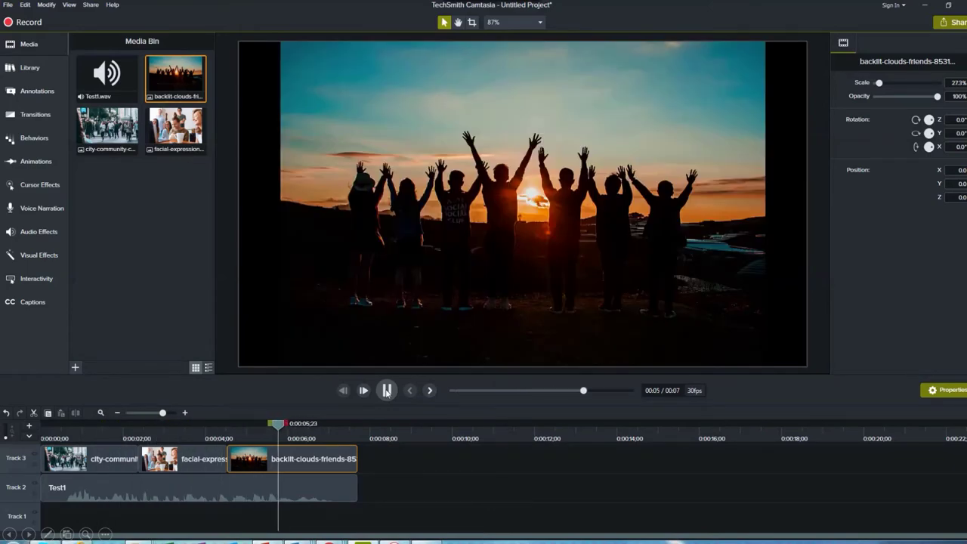
left_click(386, 391)
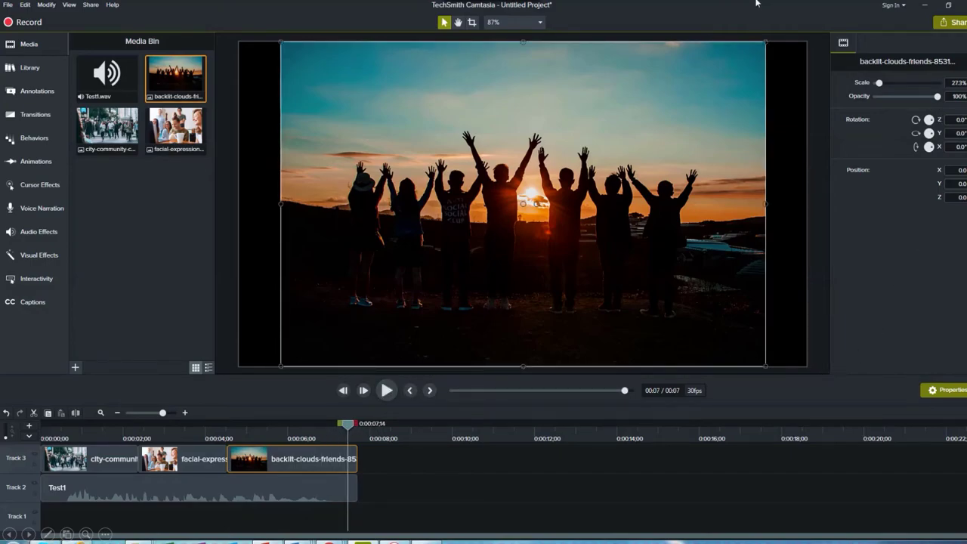
key("super+shift+s")
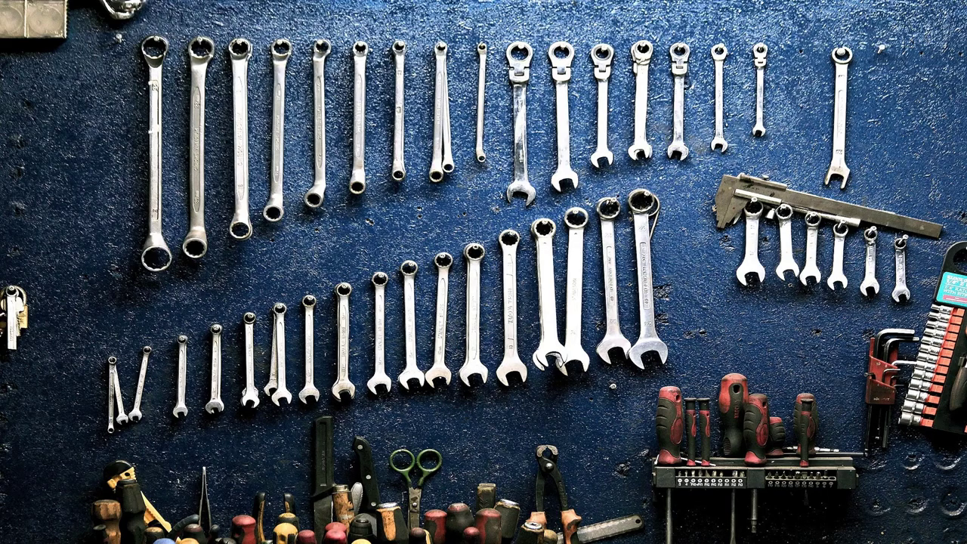